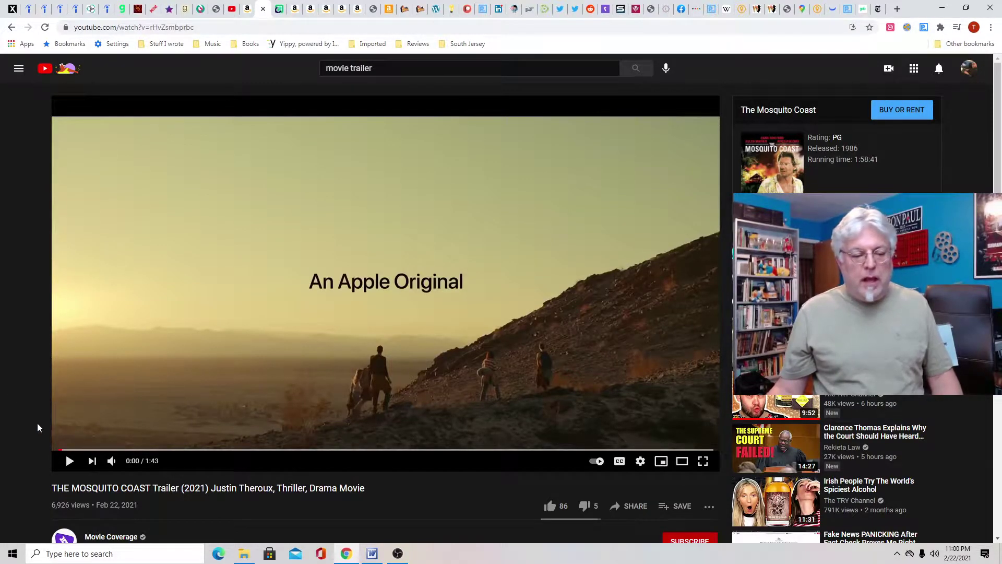
# Scrub the paused trailer forward through the diner, close-up and desert shots to 0:13
pyautogui.moveTo(63, 450); pyautogui.dragTo(97, 450)
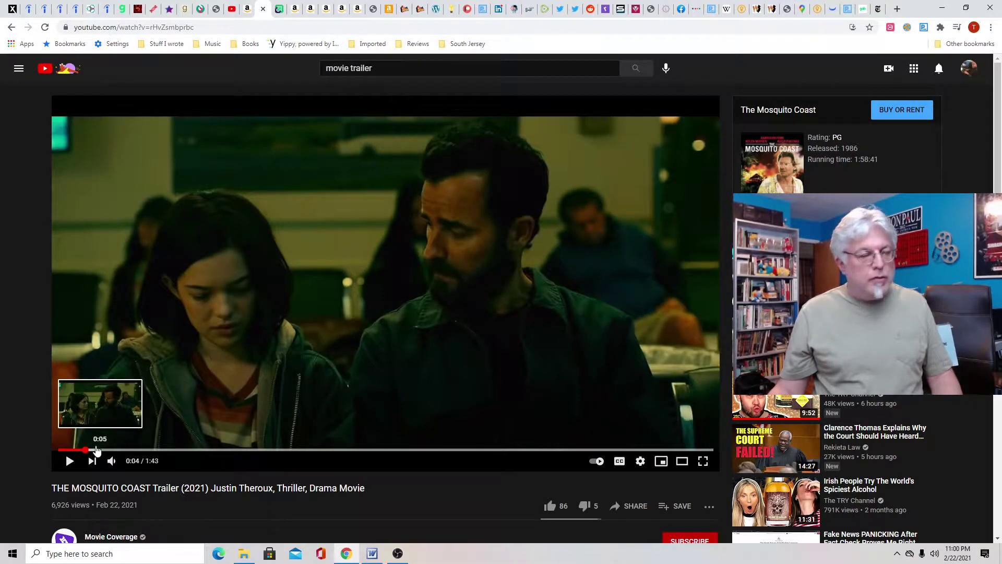
pyautogui.moveTo(97, 451); pyautogui.dragTo(115, 450)
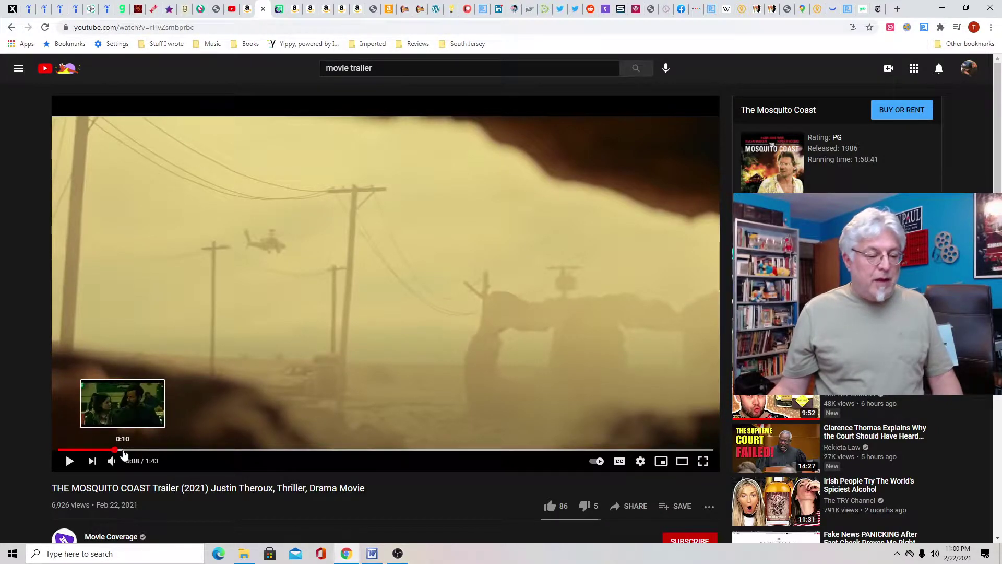
pyautogui.click(121, 450)
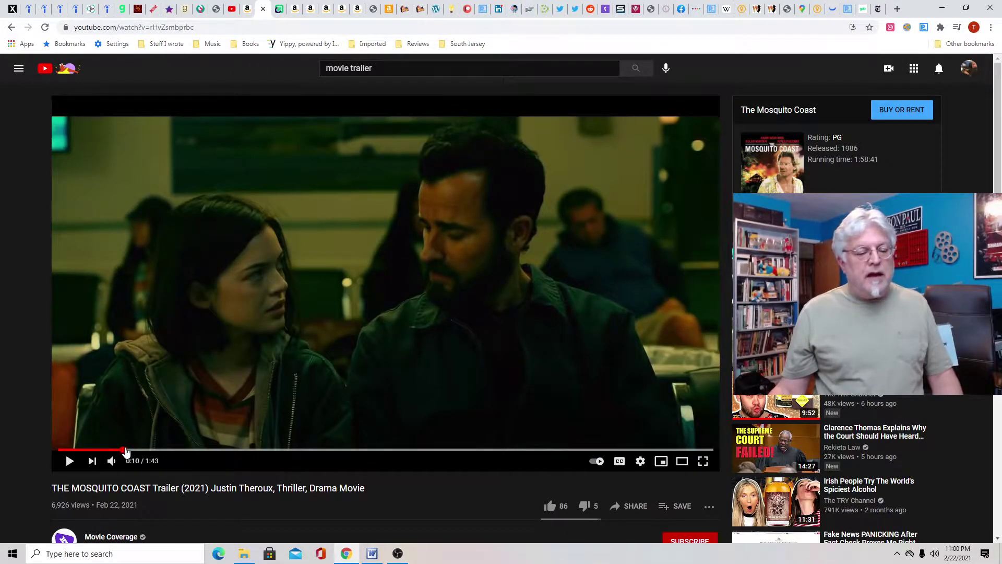
pyautogui.click(127, 450)
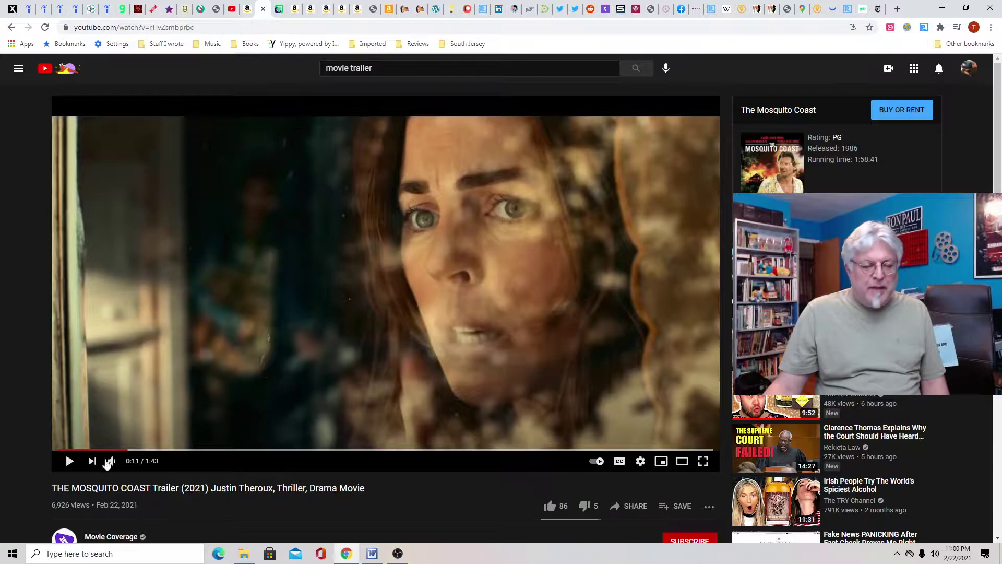
pyautogui.click(135, 452)
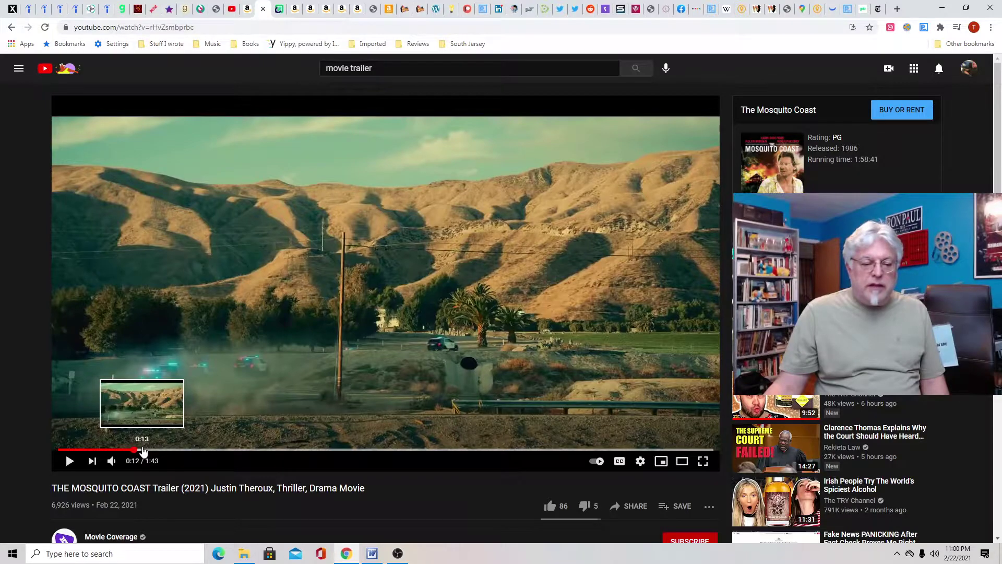
pyautogui.click(143, 451)
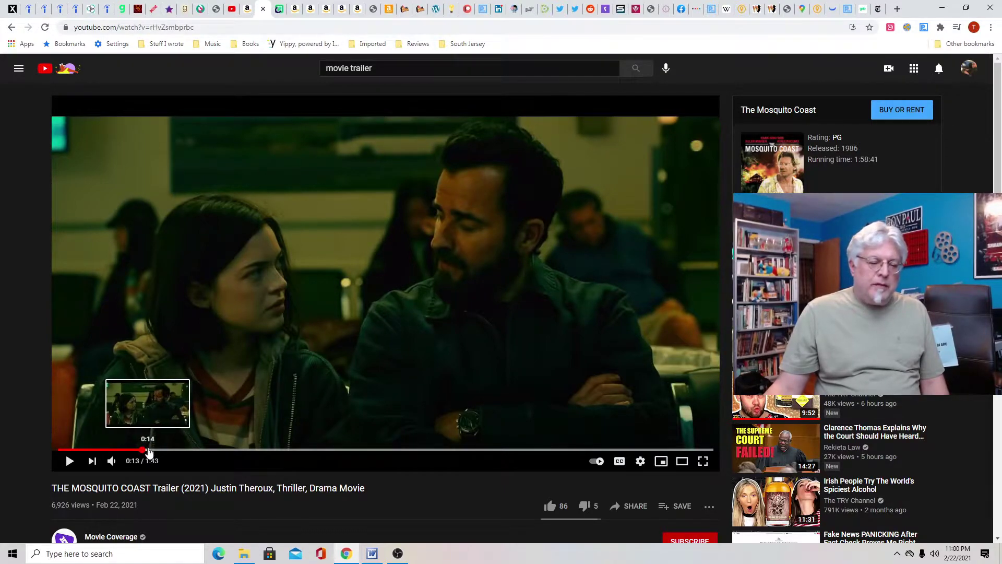
# Step the trailer from 0:14 through the aerial road and car shots to 0:19
pyautogui.click(149, 451)
pyautogui.click(153, 451)
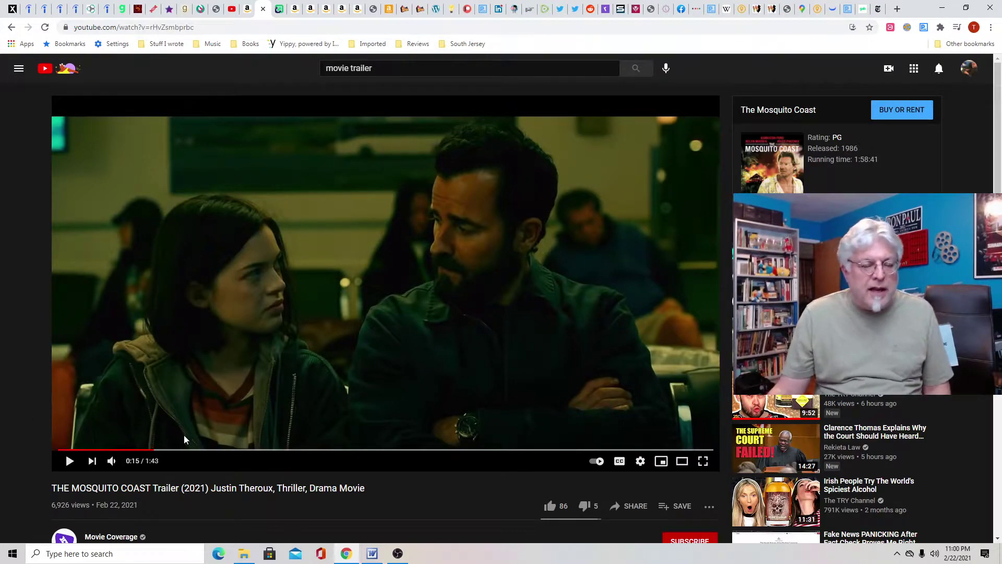
pyautogui.click(164, 451)
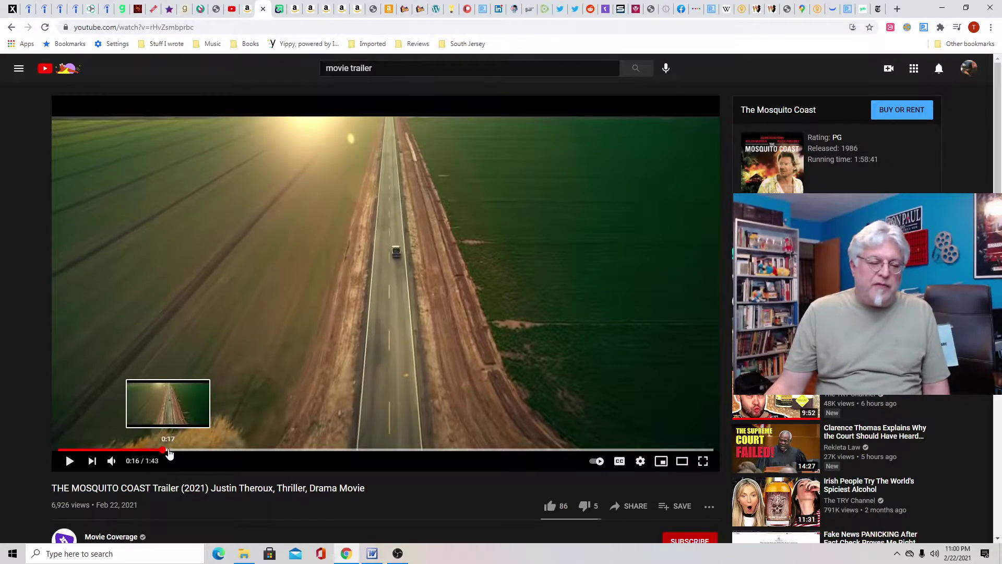
pyautogui.click(169, 451)
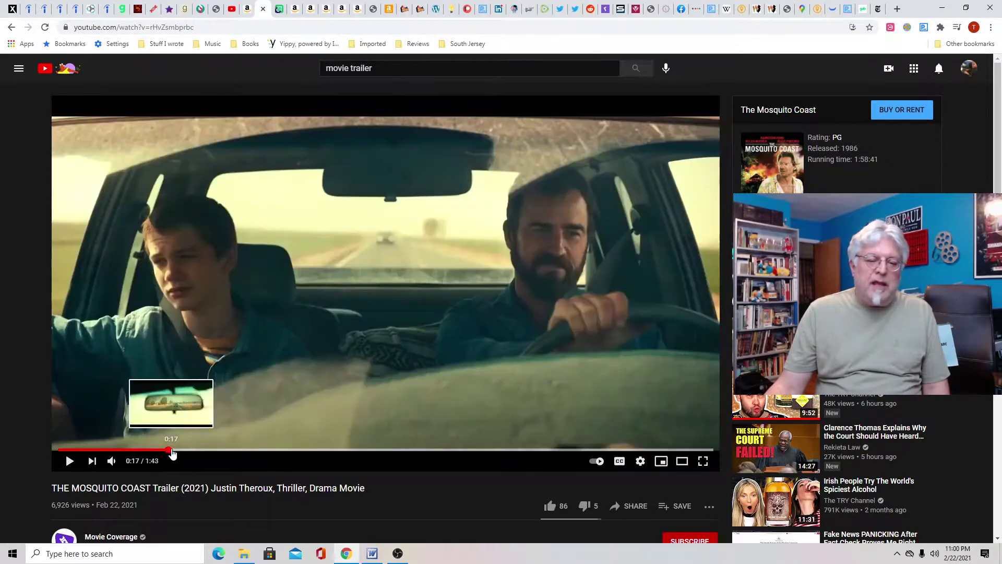
pyautogui.click(175, 451)
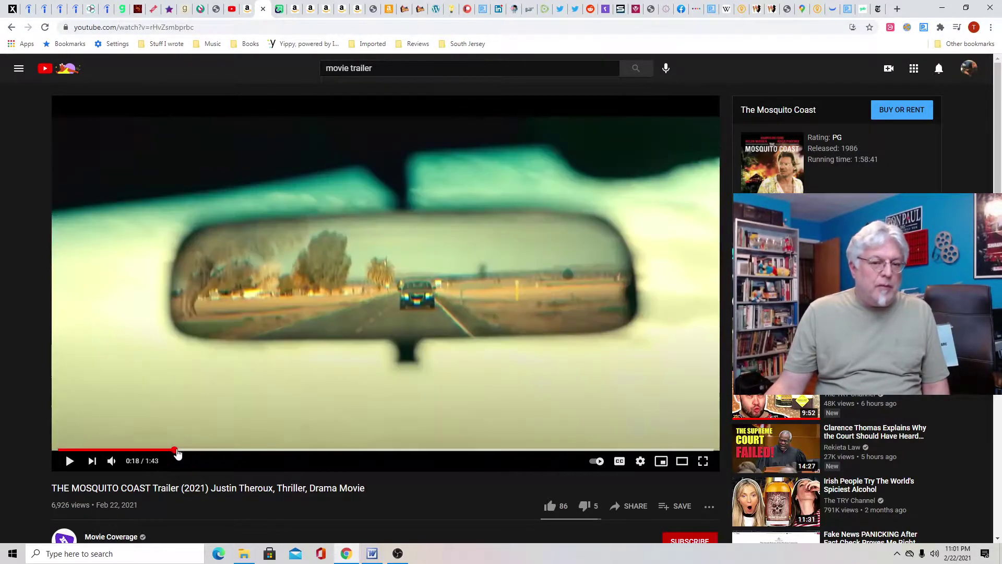
pyautogui.click(181, 452)
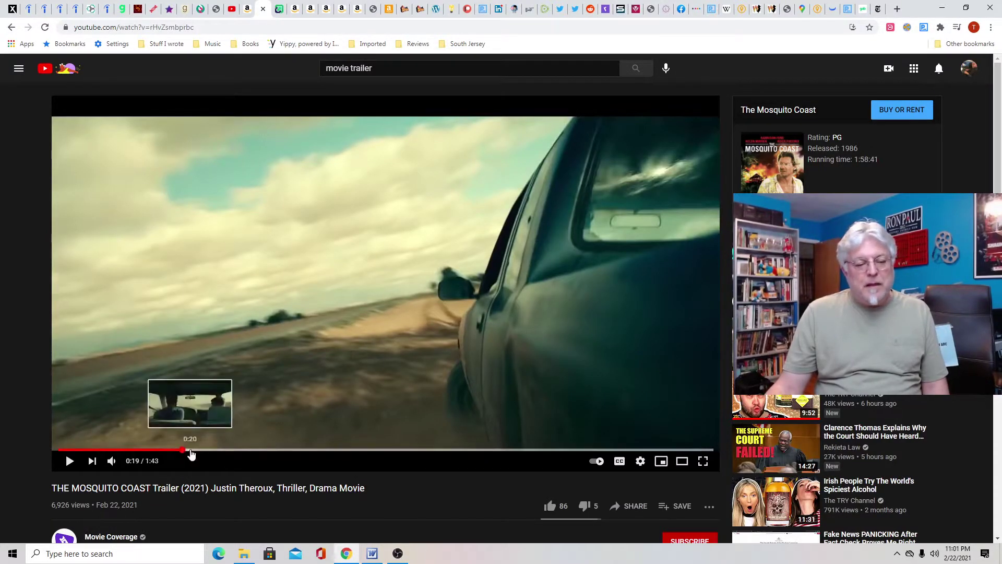
# Step the trailer from 0:20 past the silhouette and café scenes to 0:30
pyautogui.click(188, 452)
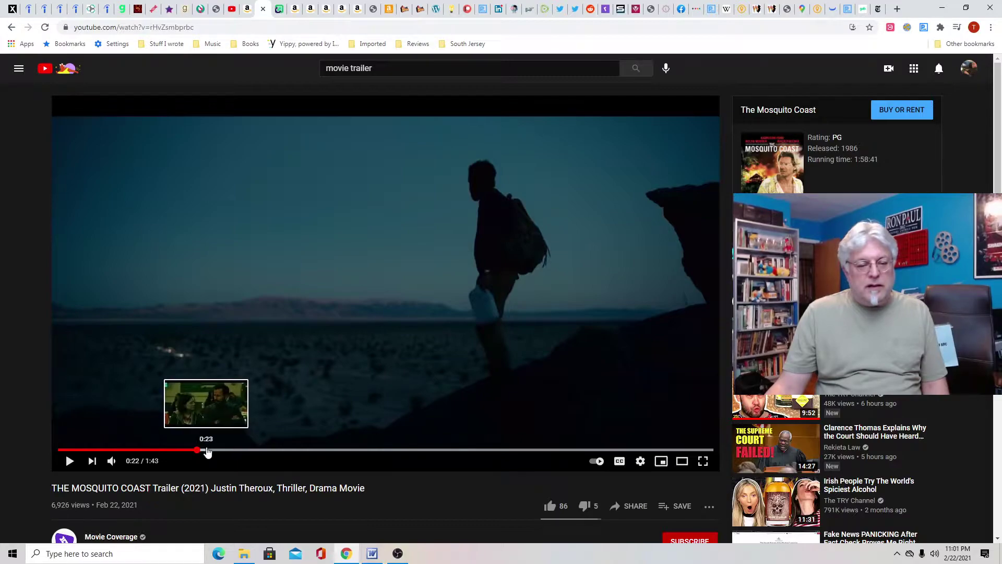
pyautogui.click(206, 451)
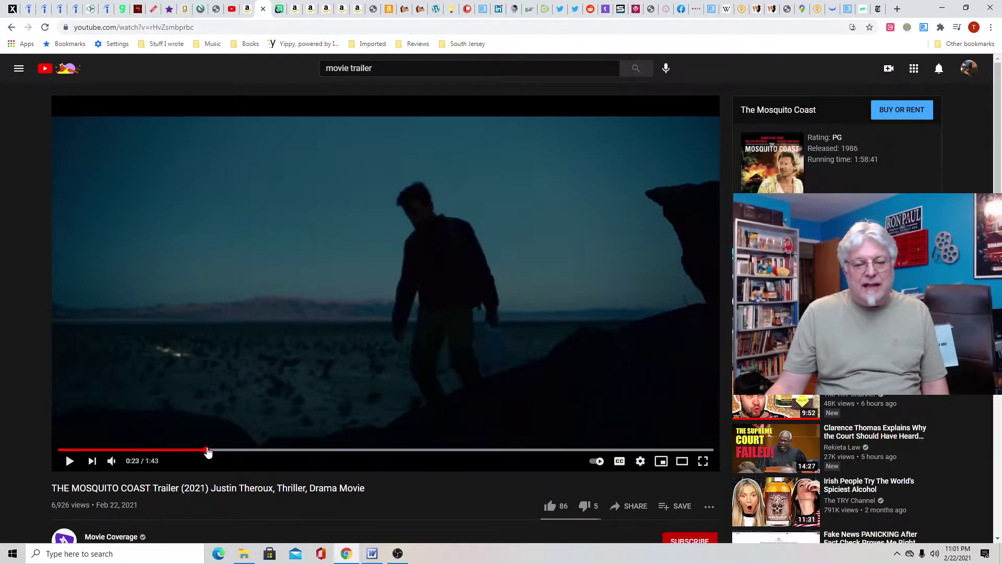
pyautogui.click(219, 449)
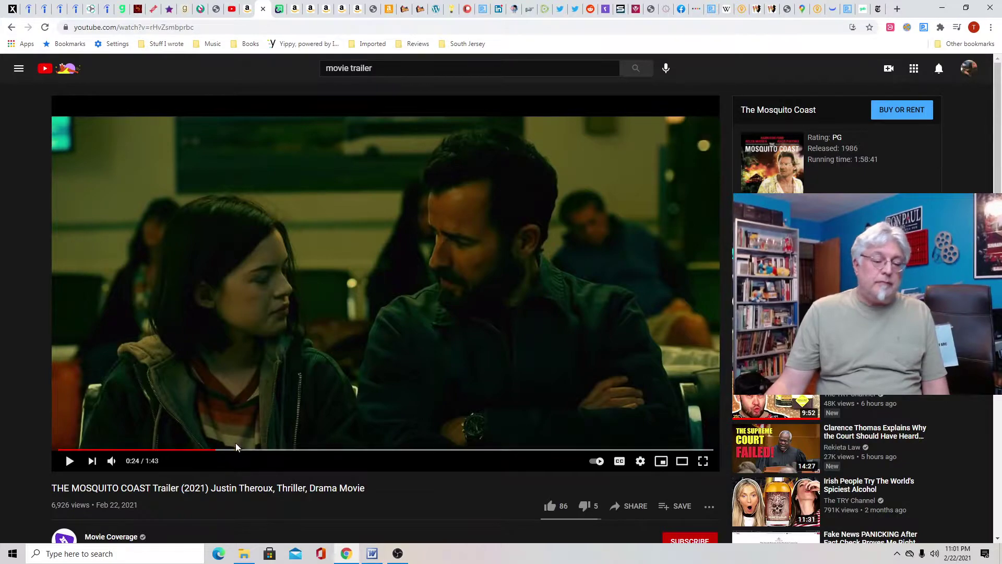
pyautogui.click(223, 451)
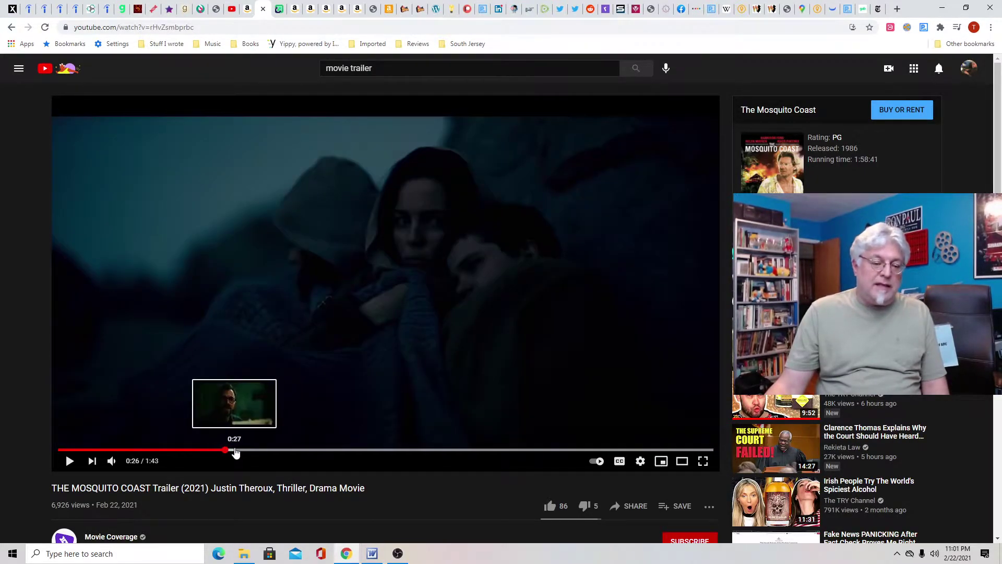
pyautogui.click(236, 451)
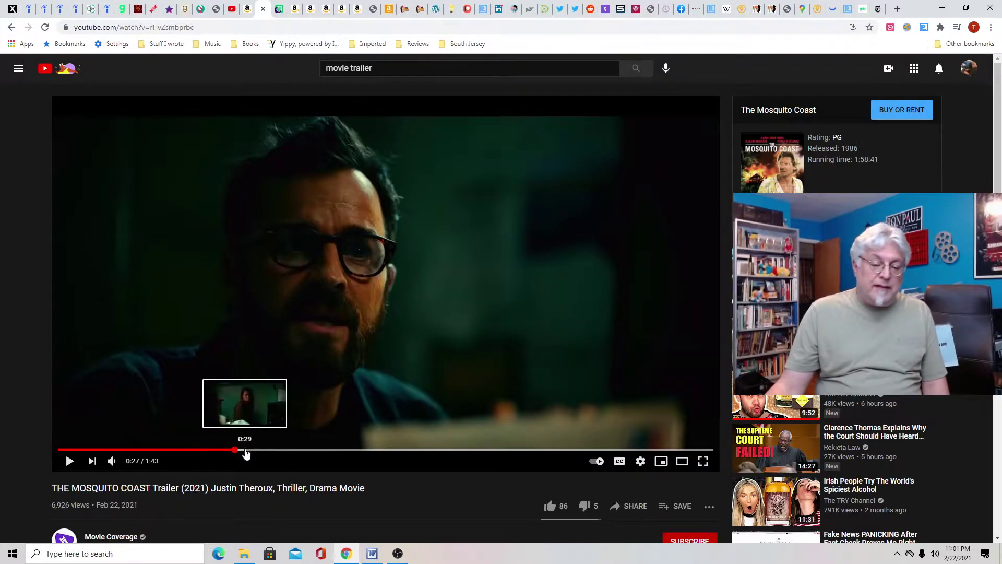
pyautogui.click(246, 450)
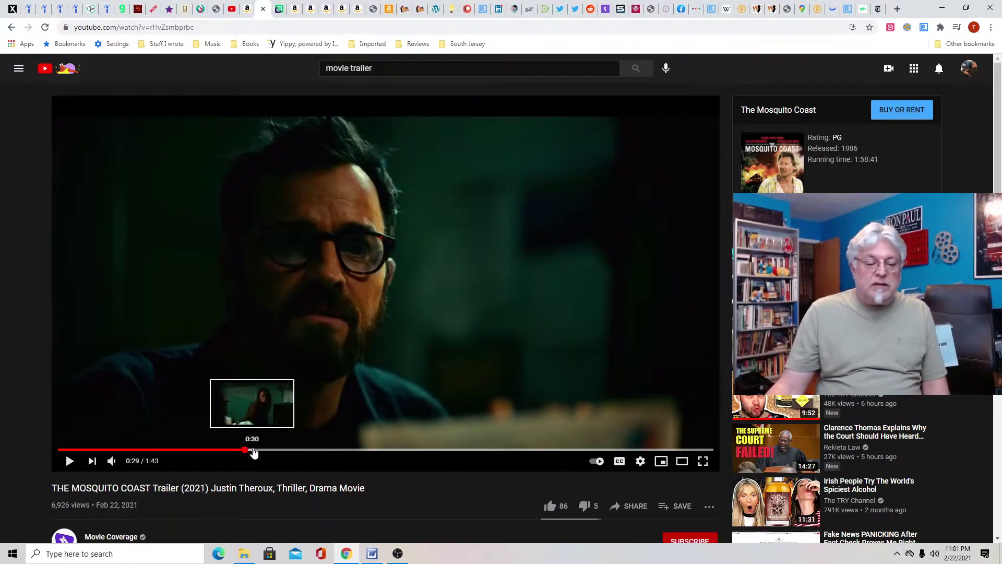
pyautogui.click(254, 450)
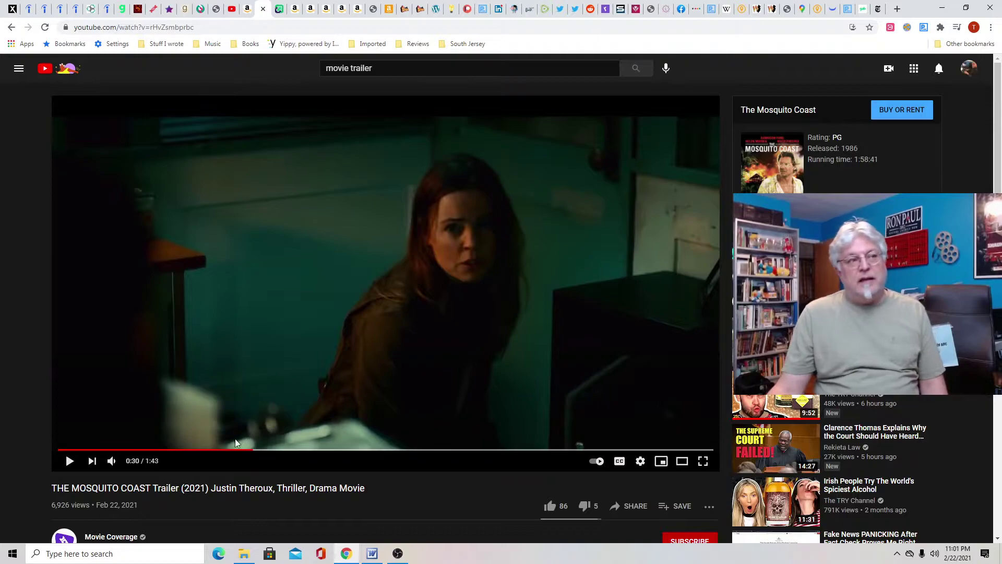
# Advance from the 0:32 desert truck shot through the family car scene to 0:38
pyautogui.click(261, 452)
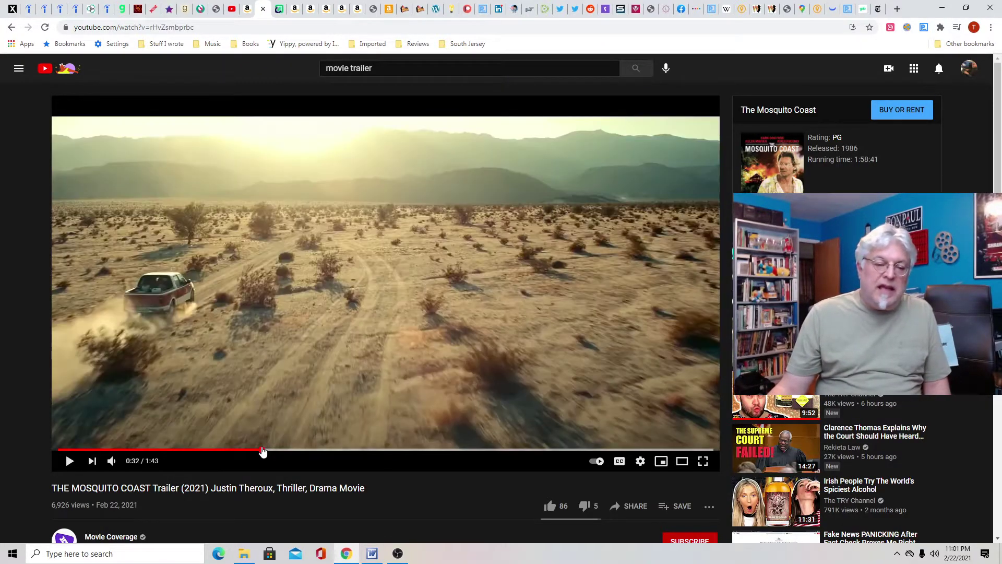
pyautogui.click(271, 453)
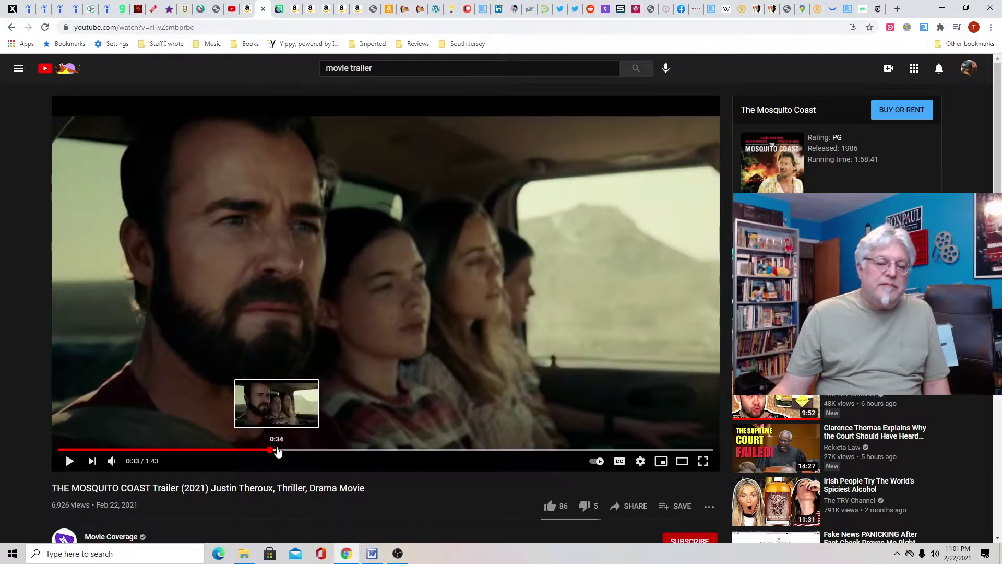
pyautogui.click(281, 451)
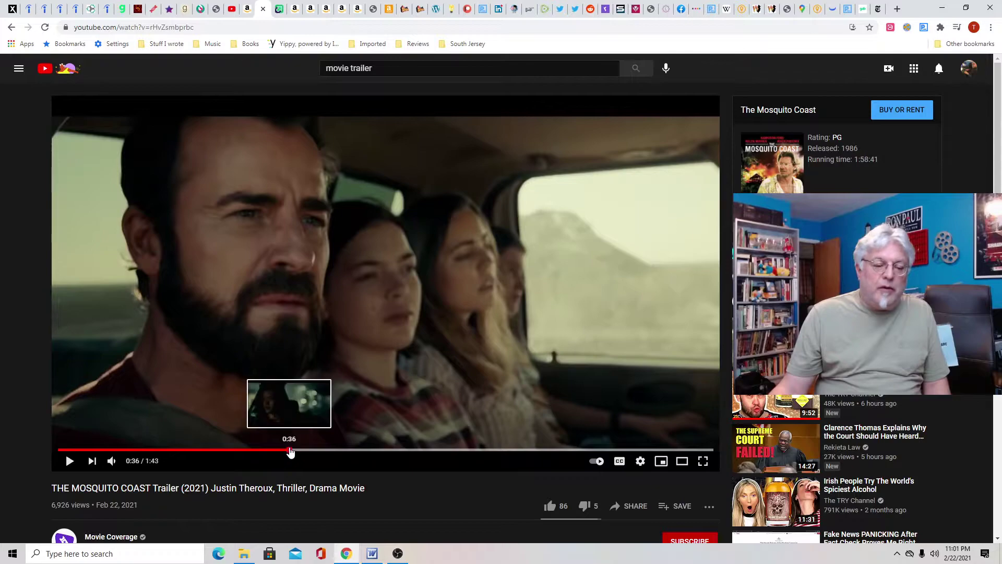
pyautogui.click(291, 452)
pyautogui.click(296, 453)
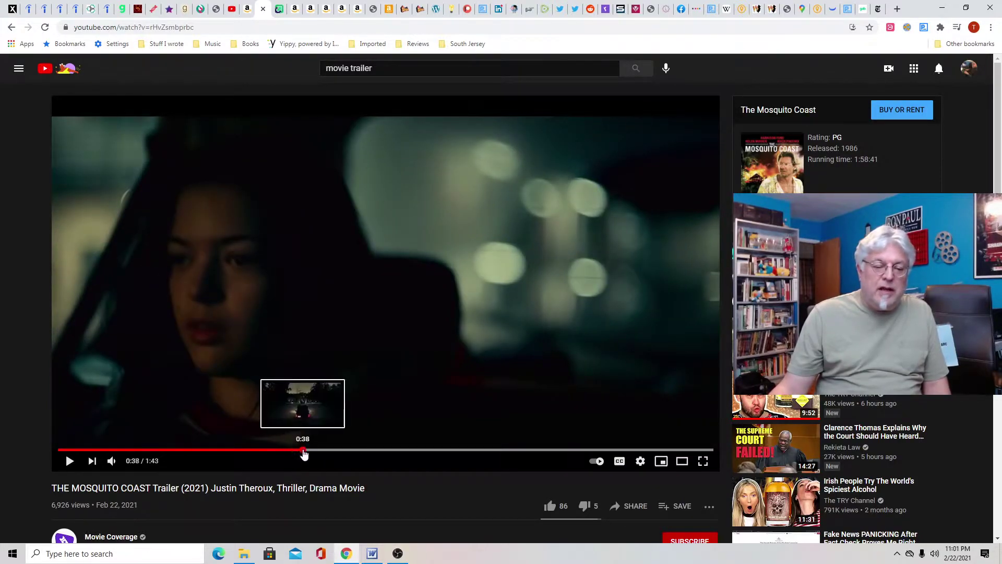
pyautogui.click(301, 452)
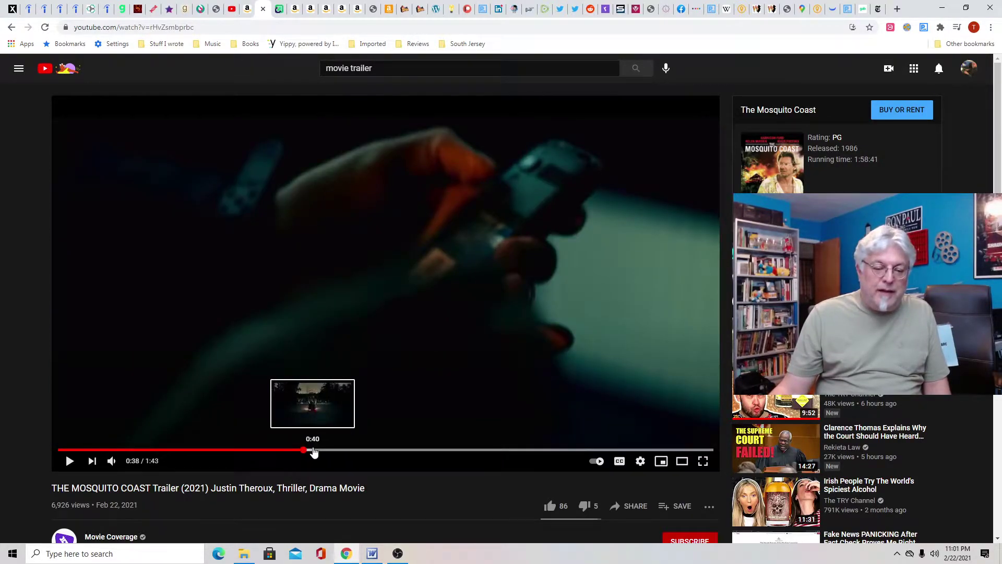
# Advance through the 0:40 balcony scene and aerial market shot to the man and boy
pyautogui.click(313, 452)
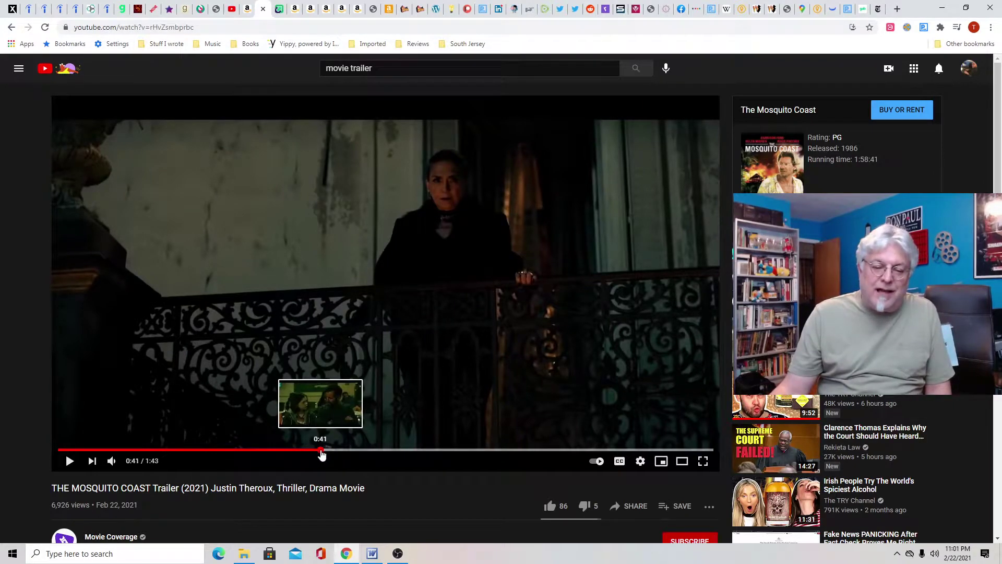
pyautogui.click(318, 453)
pyautogui.click(330, 453)
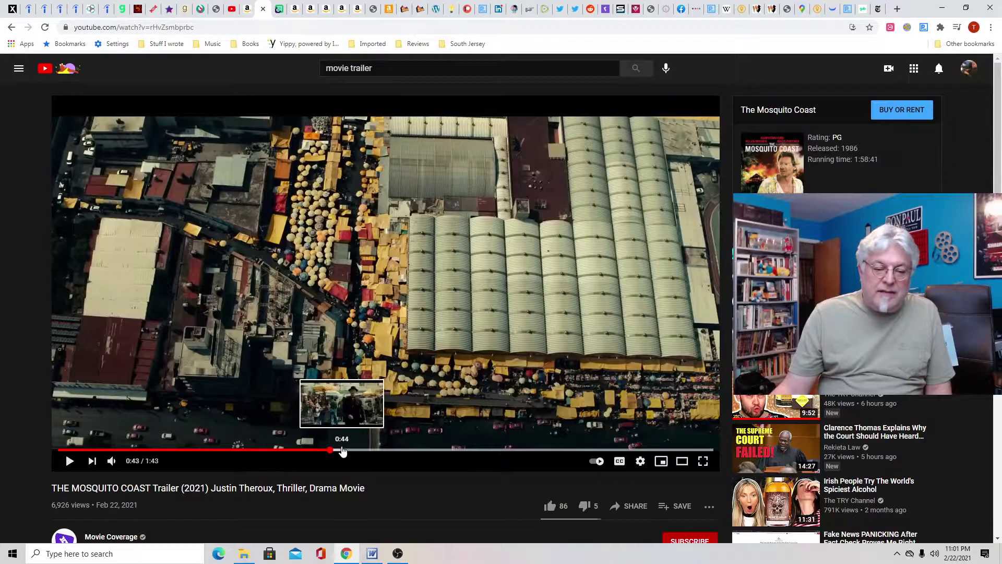
pyautogui.click(342, 452)
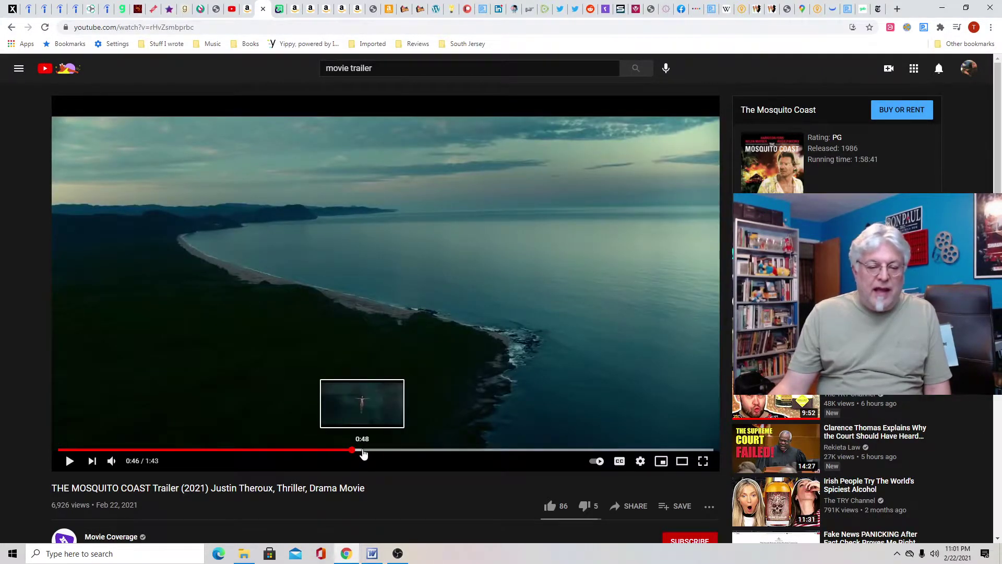
# Step from the 0:48 swimmer through the bearded man and alley to 0:54
pyautogui.click(362, 454)
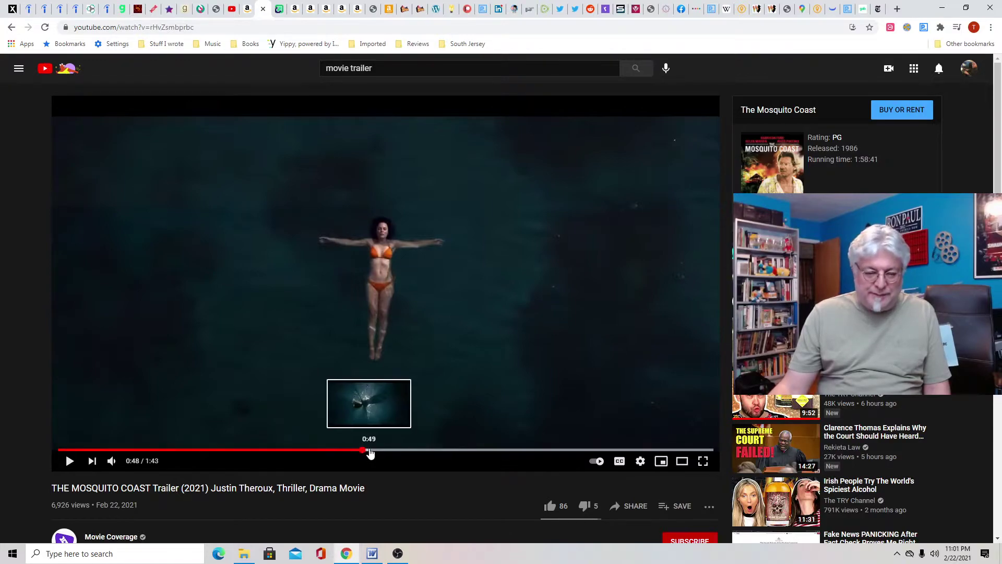
pyautogui.click(381, 452)
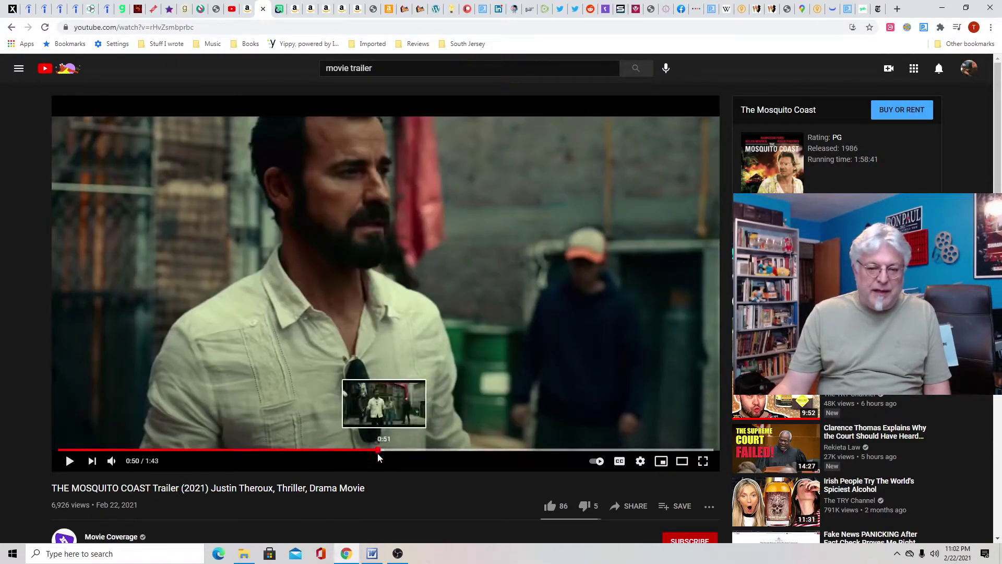
pyautogui.click(389, 454)
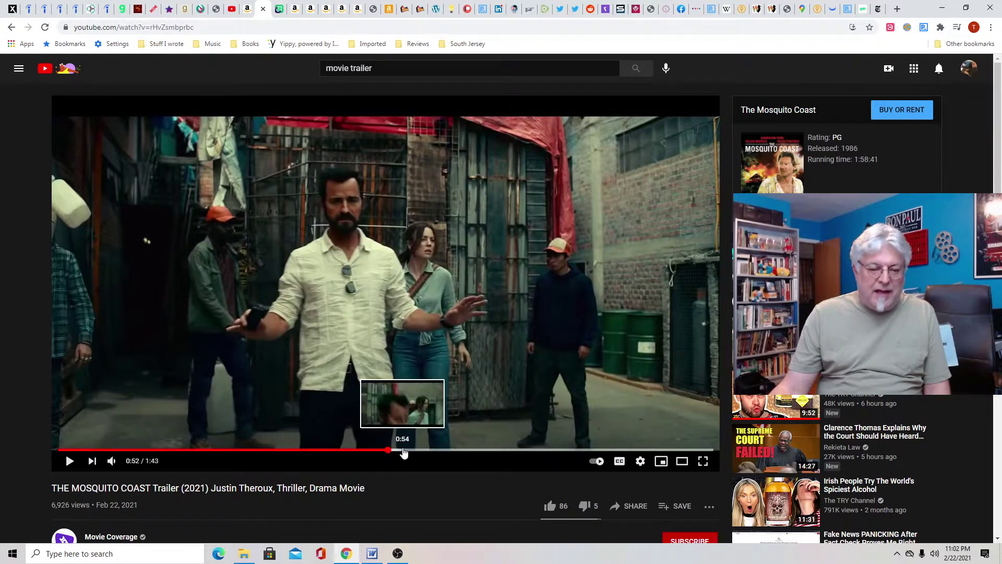
pyautogui.click(403, 453)
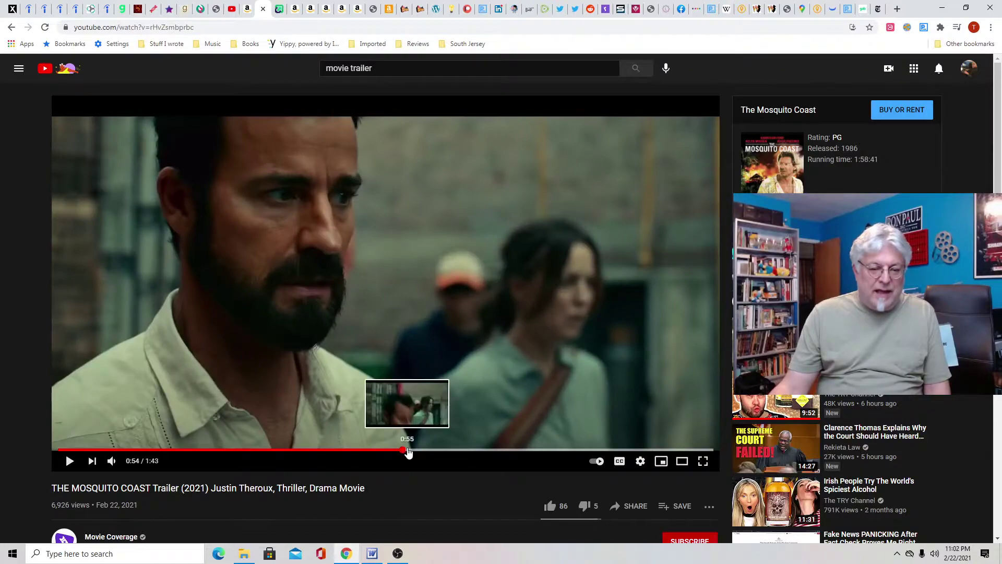
# Step the trailer from 0:55 through the desert and boat scenes to 1:04
pyautogui.click(408, 453)
pyautogui.click(417, 452)
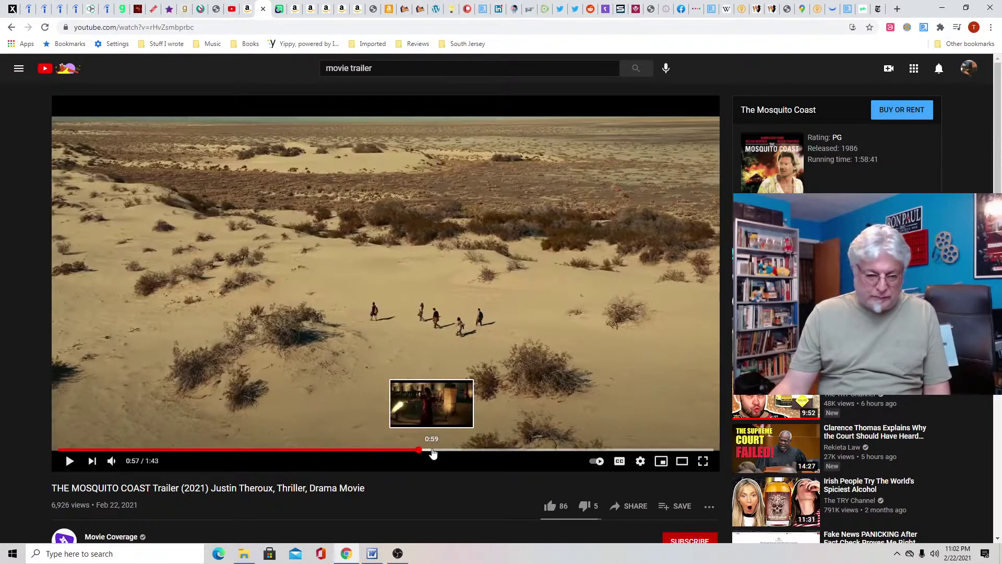
pyautogui.click(432, 453)
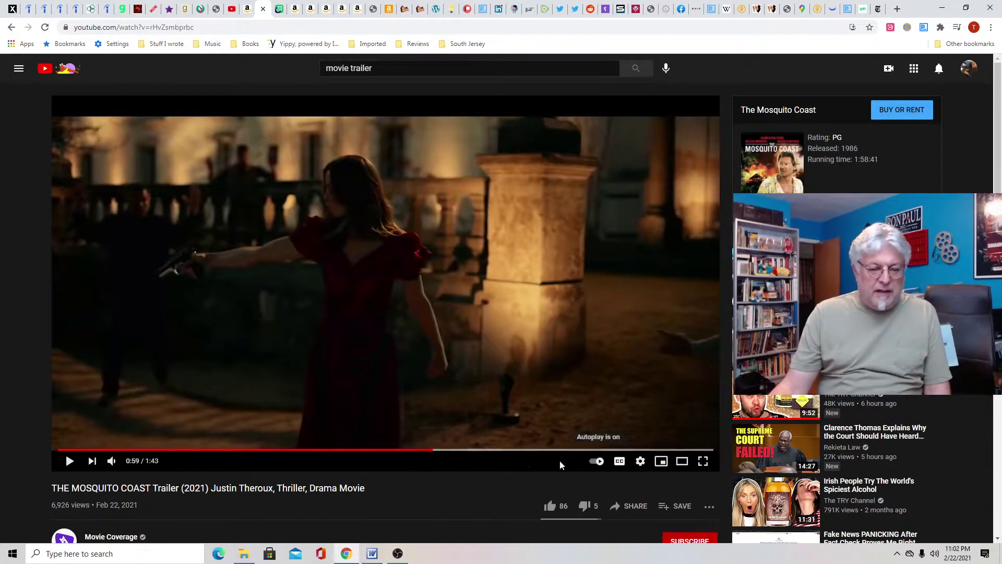
pyautogui.click(446, 453)
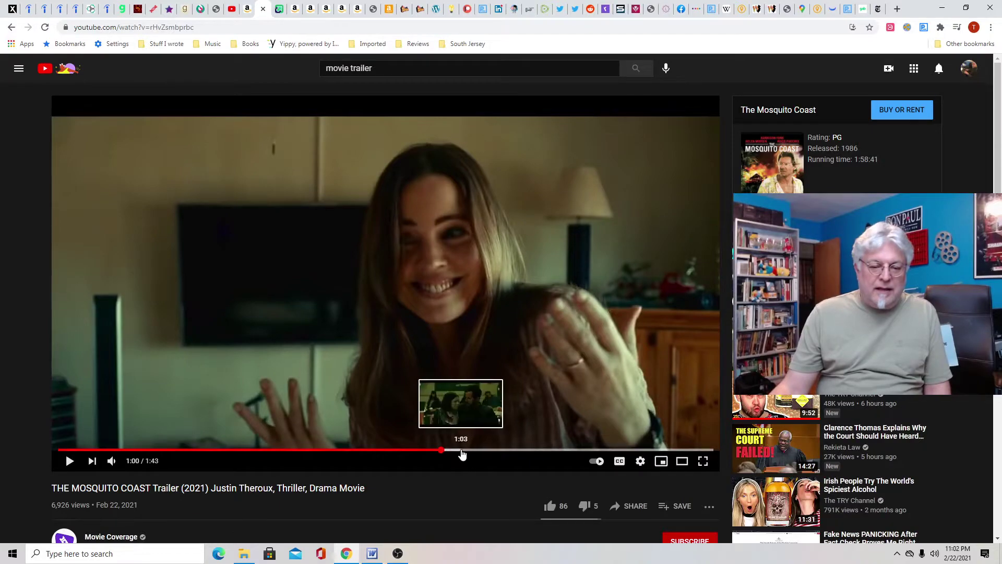
pyautogui.click(454, 452)
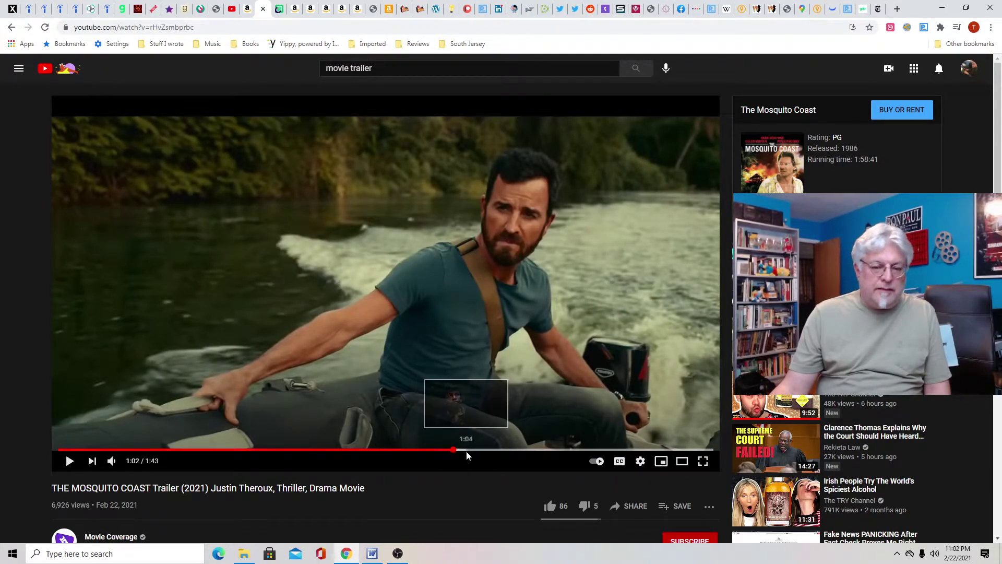
pyautogui.click(466, 452)
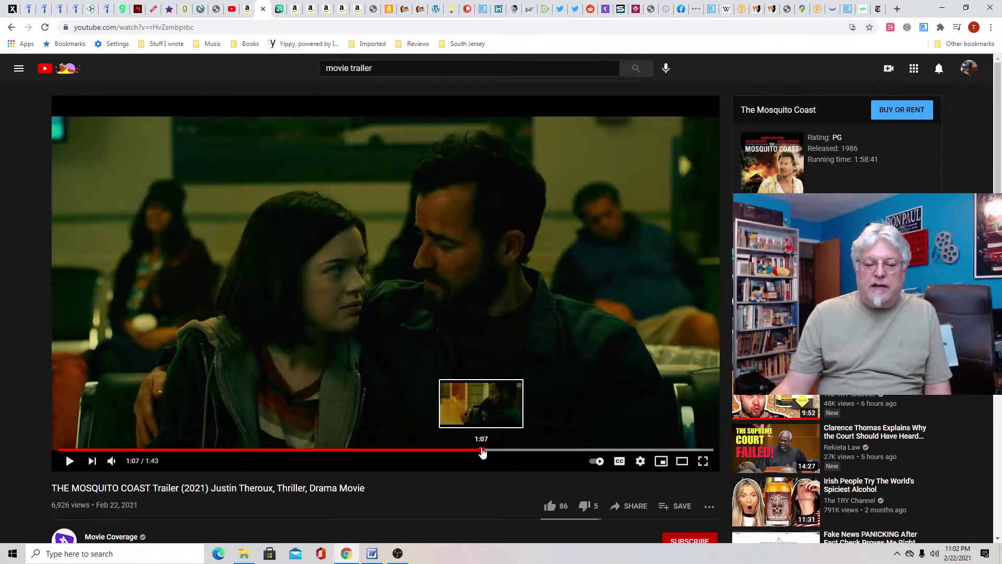
# Advance from 1:07 through the night, hallway and police-light scenes to 1:17
pyautogui.click(483, 452)
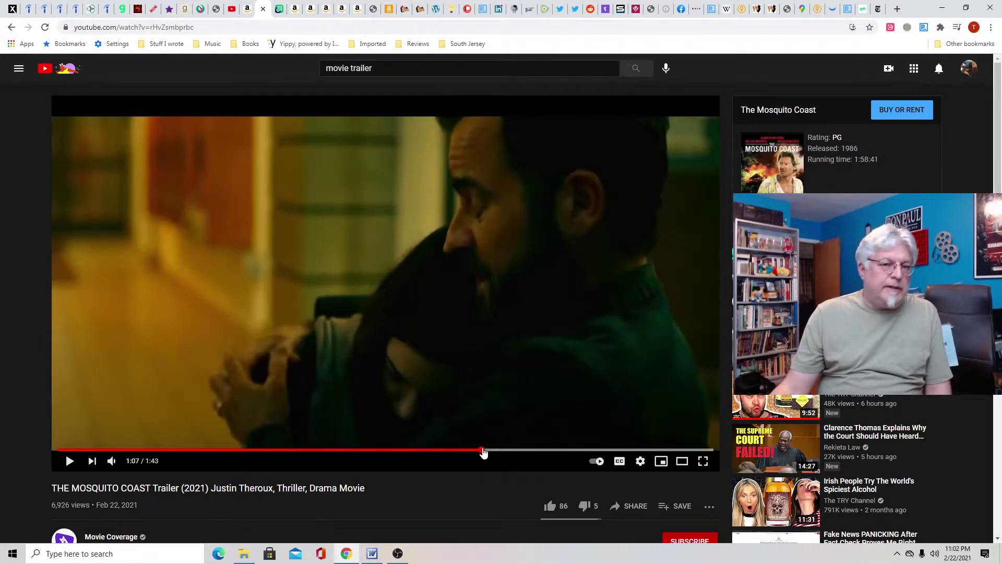
pyautogui.click(491, 453)
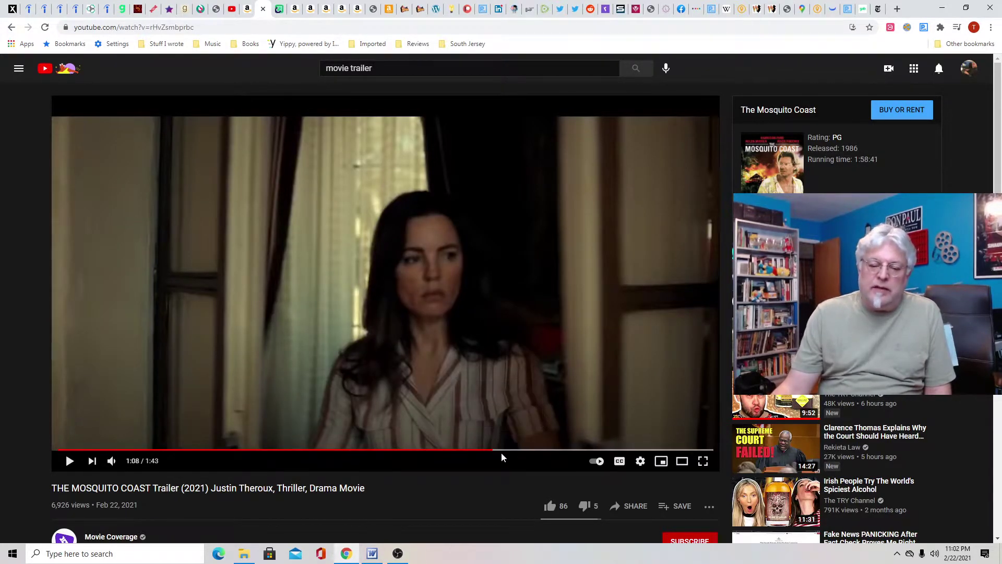
pyautogui.click(503, 453)
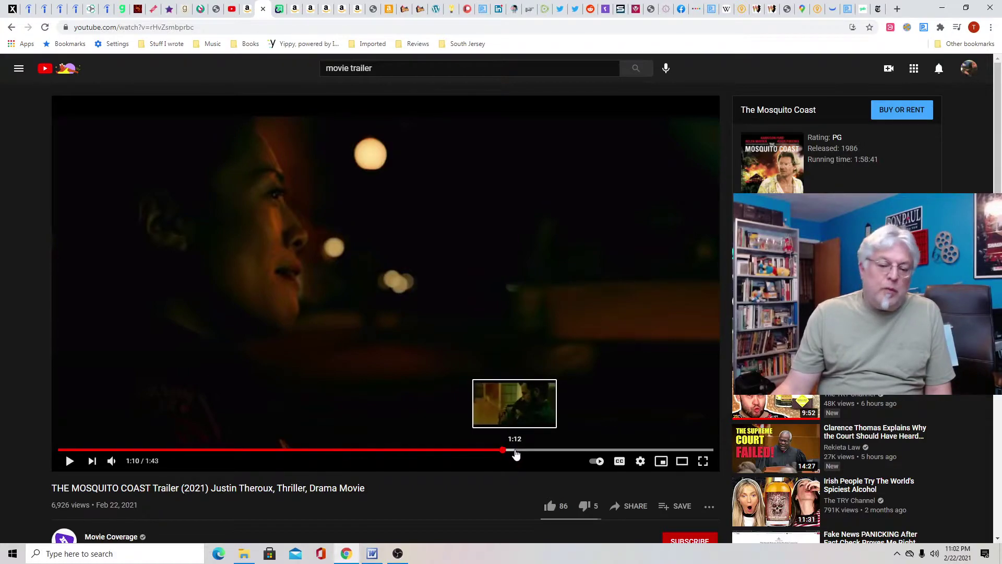
pyautogui.click(516, 453)
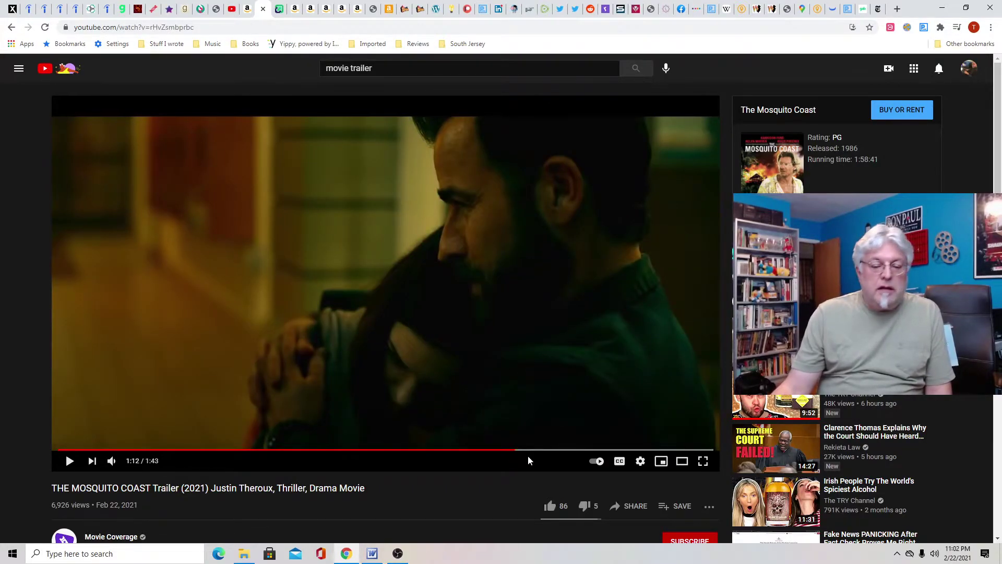
pyautogui.click(526, 452)
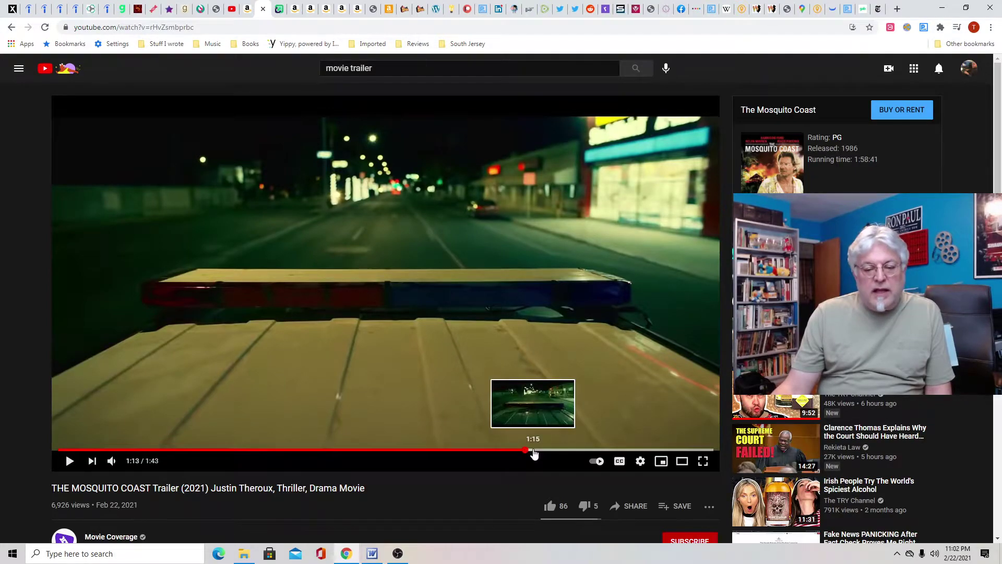
pyautogui.click(534, 452)
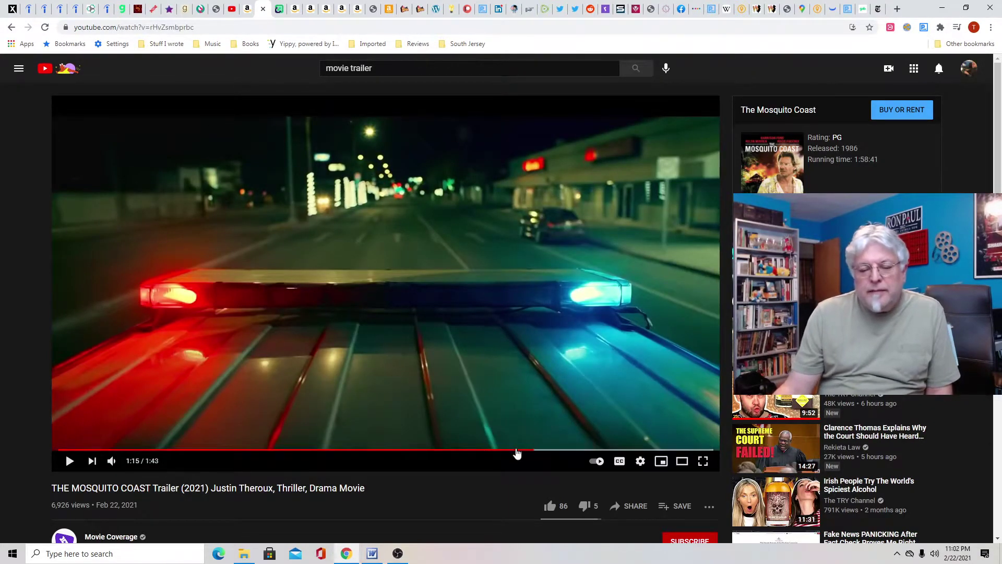
pyautogui.click(546, 452)
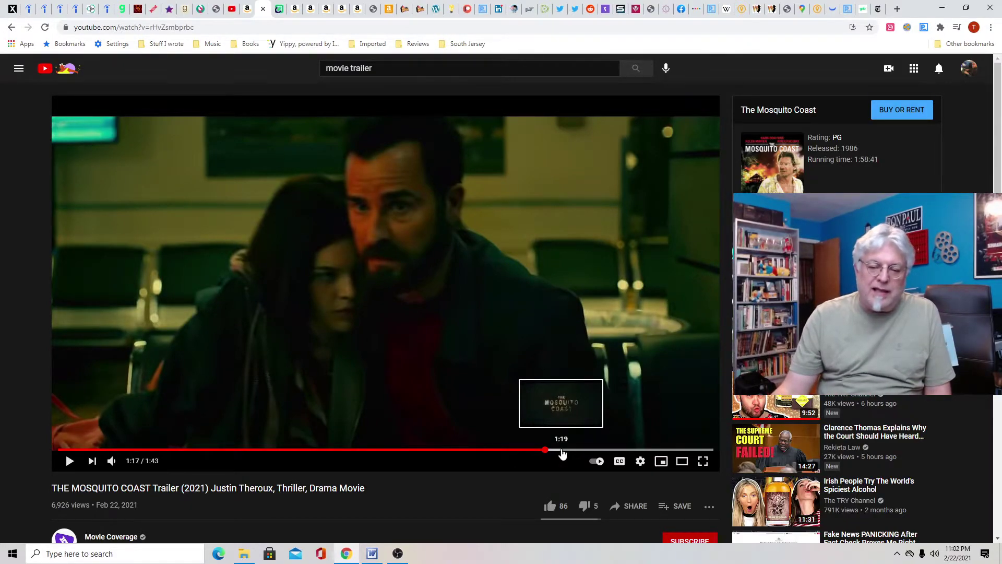
# Show the title card and Apple TV+ end card, then return to 1:14
pyautogui.click(562, 455)
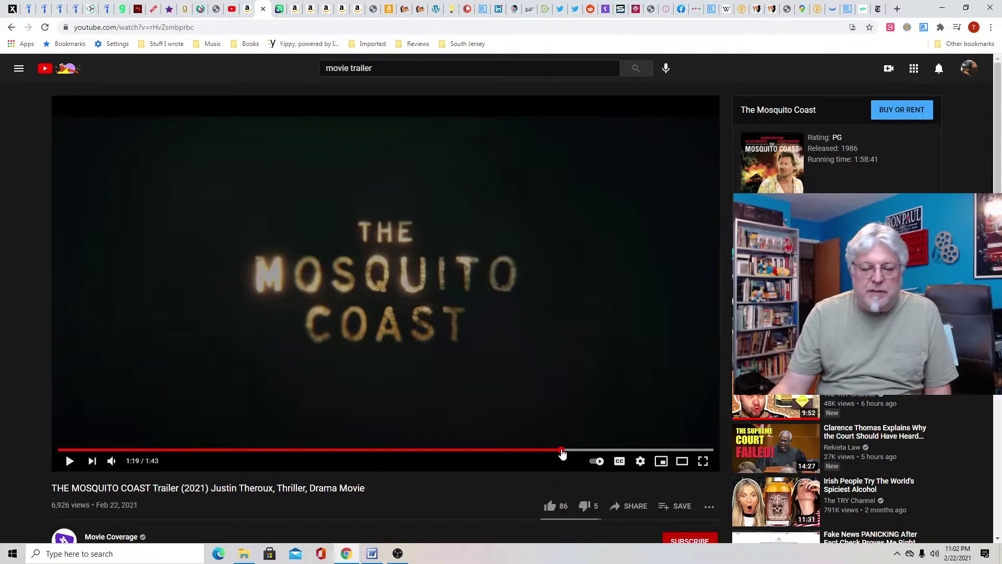
pyautogui.click(574, 451)
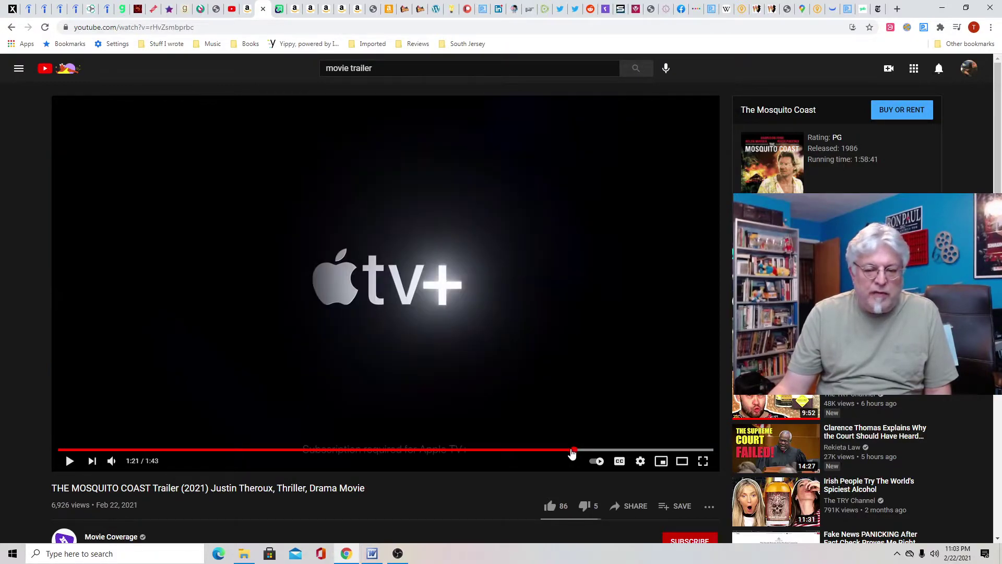
pyautogui.moveTo(549, 450)
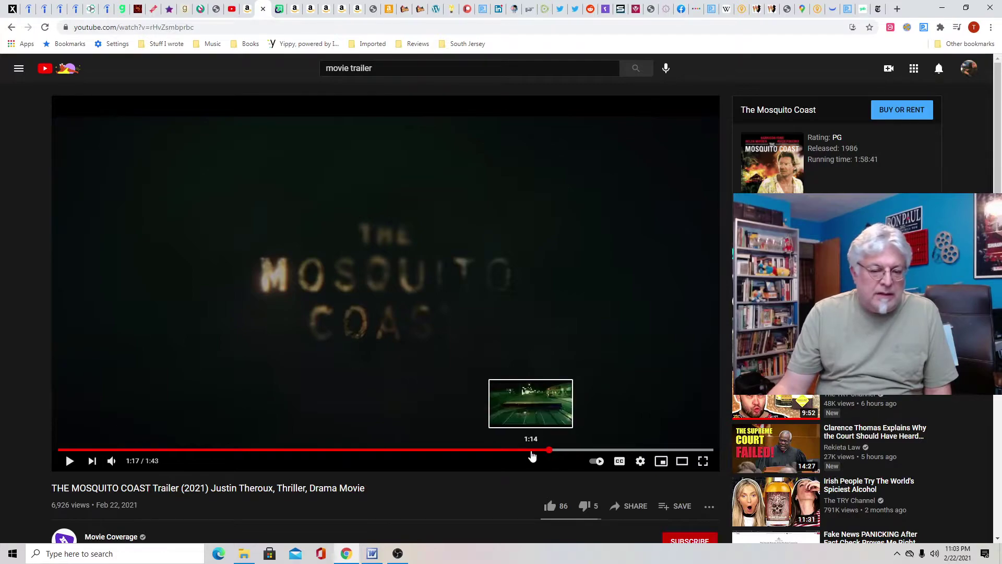
pyautogui.click(532, 452)
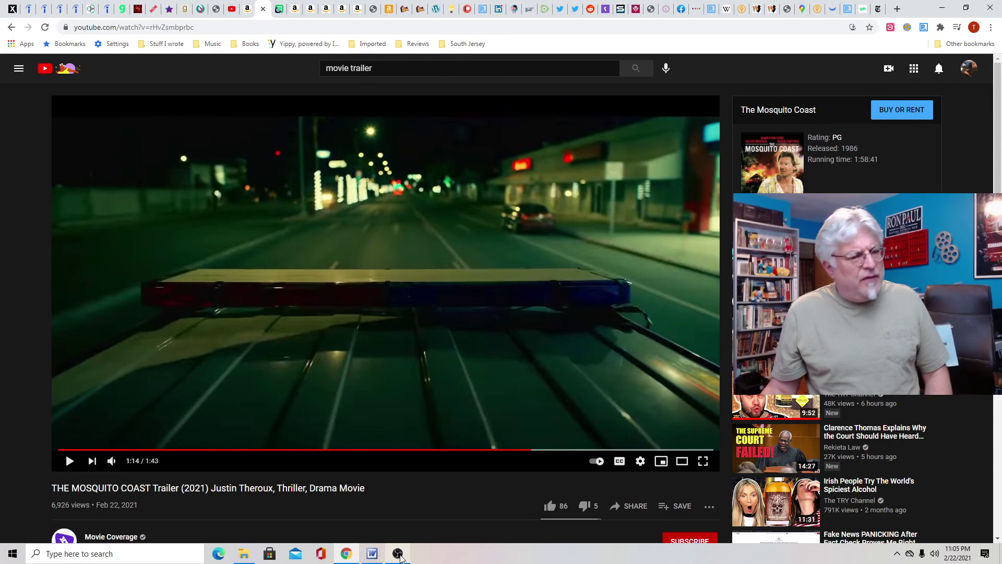
pyautogui.moveTo(398, 553)
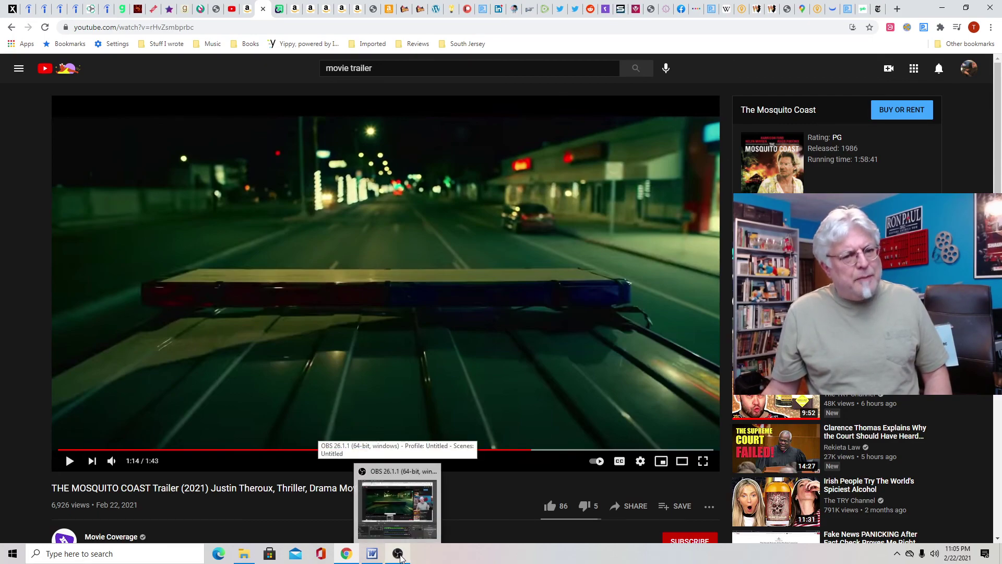
# Bring the OBS recording window in front of the paused trailer from the taskbar
pyautogui.click(397, 554)
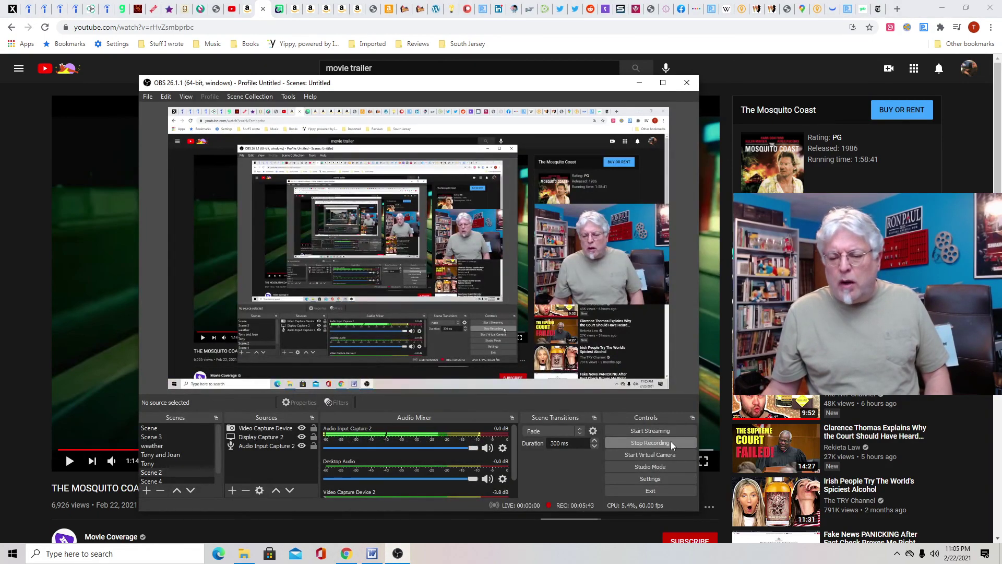